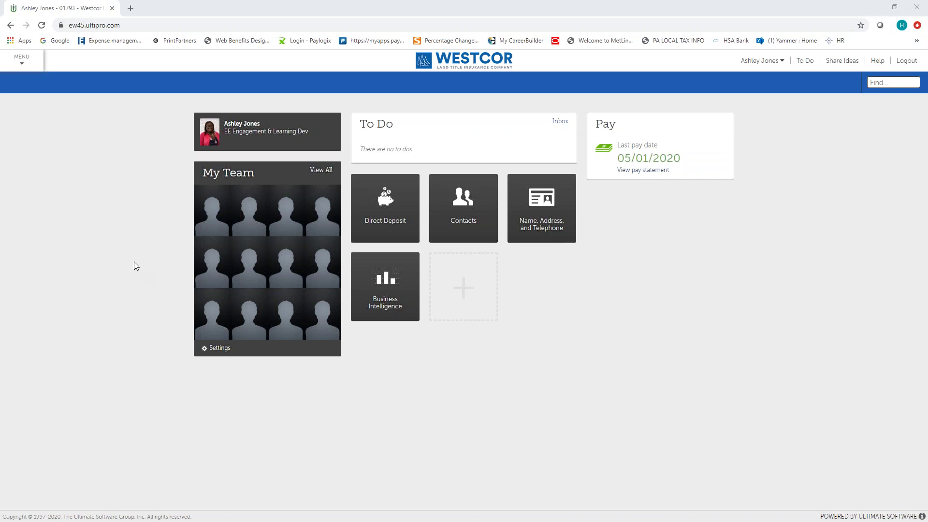
- Open the main navigation menu on the favourites list from the home page
click(23, 62)
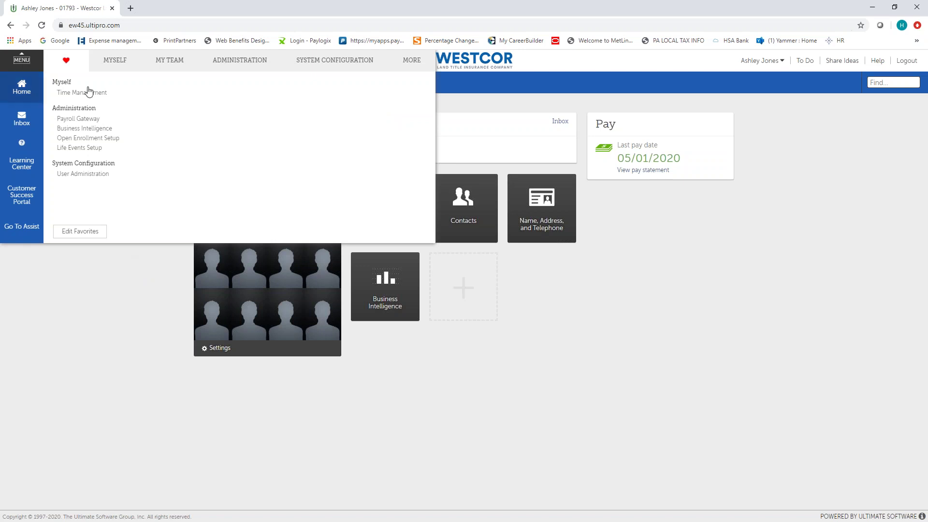
- Go to My Employees and filter by the employee's last name to list the one match
click(173, 62)
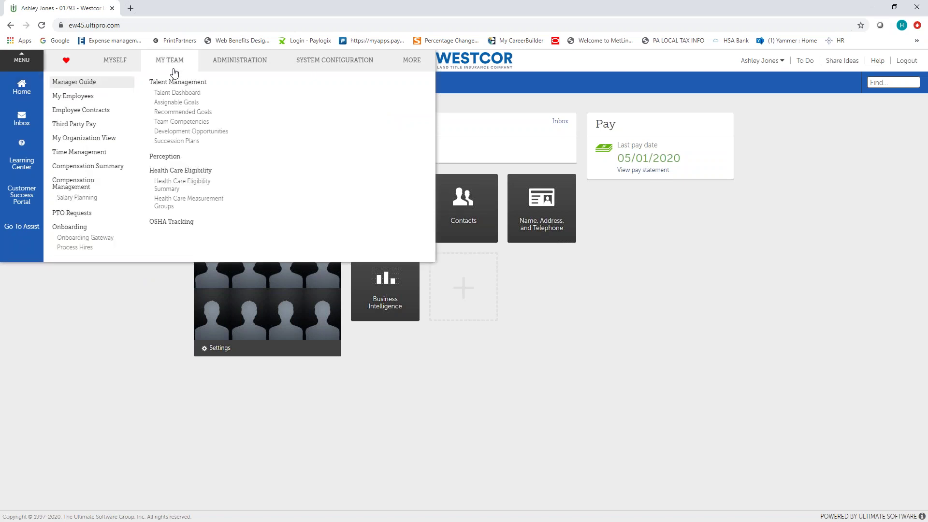
click(78, 96)
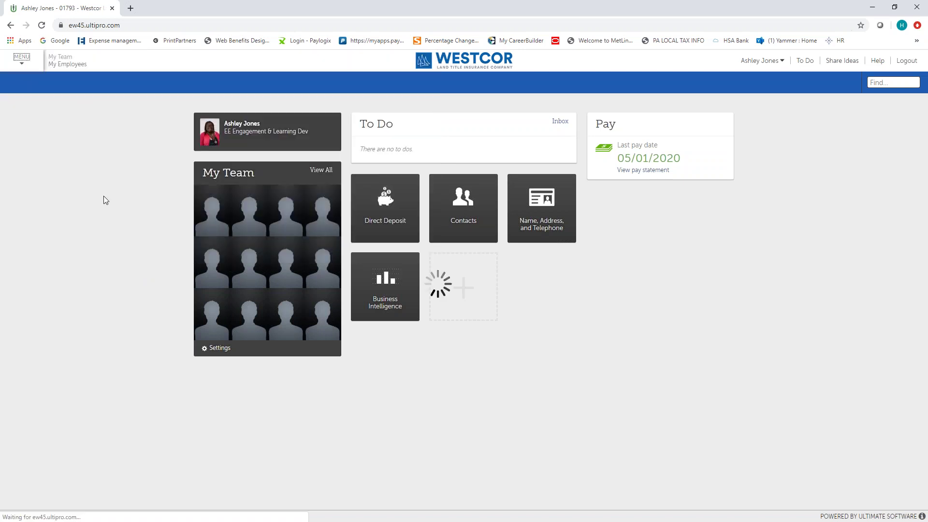
double_click(188, 172)
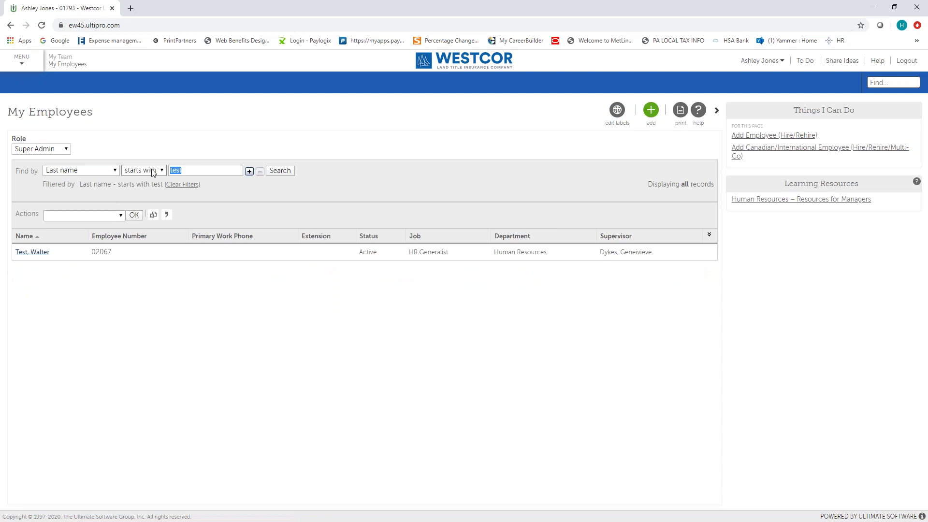
text(test)
key(Return)
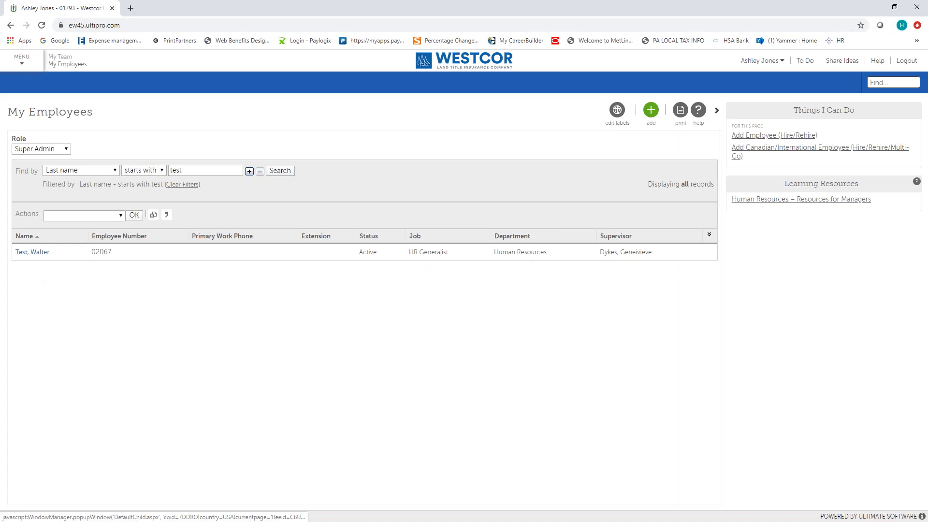
- Open the employee's record full-screen on the Job Summary showing the HR Generalist job
click(26, 253)
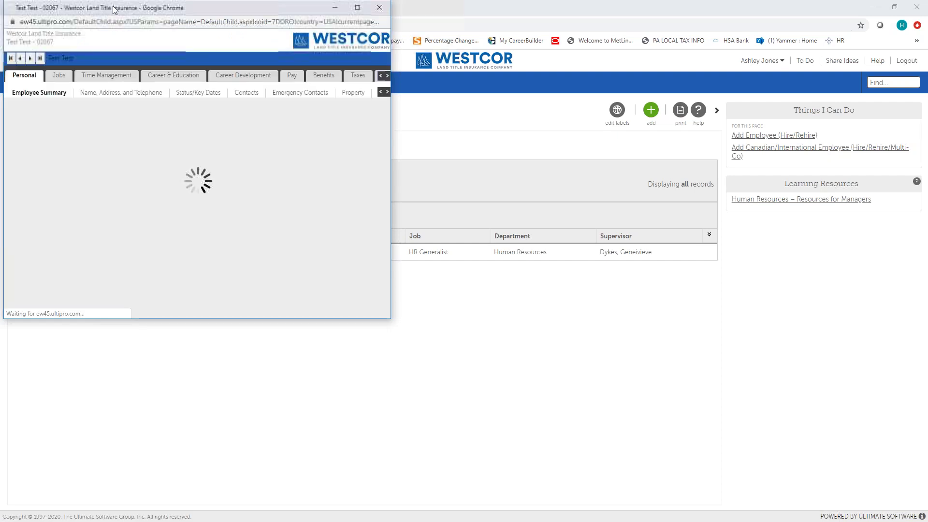
drag(114, 9, 169, 67)
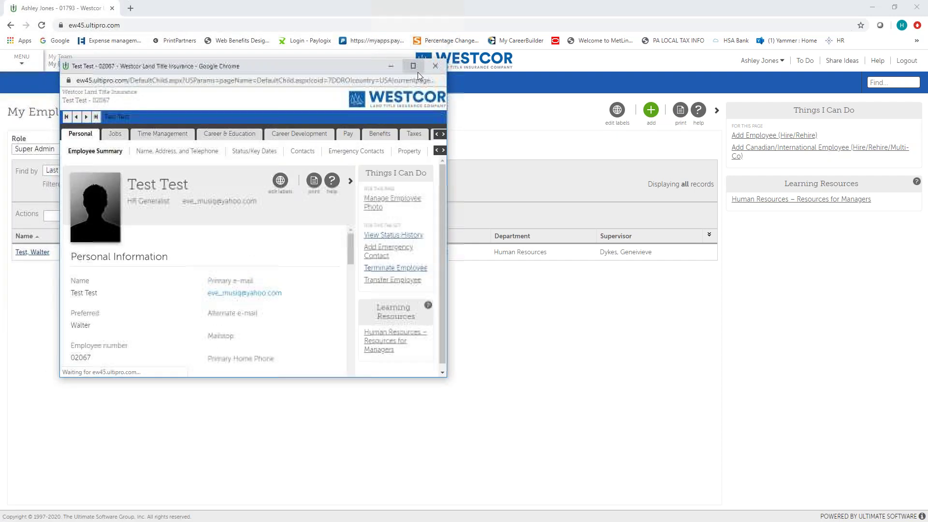
click(416, 70)
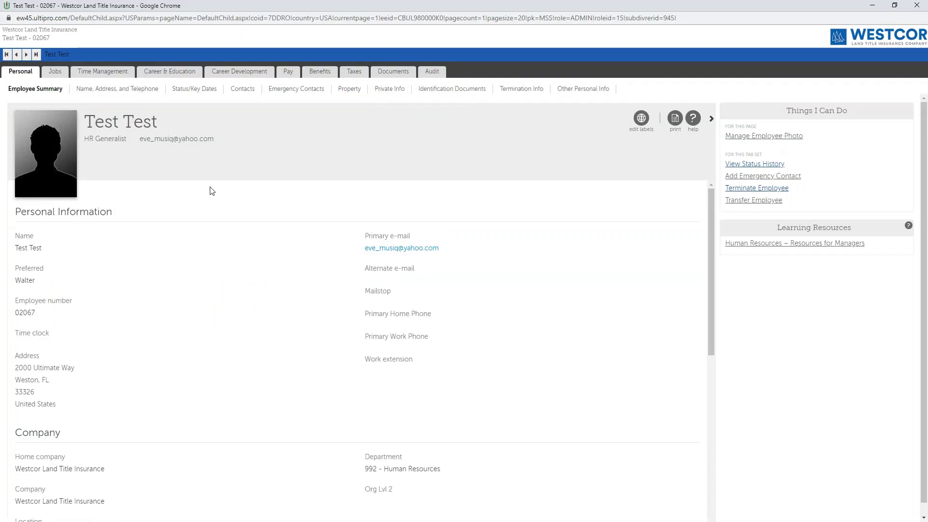
click(54, 73)
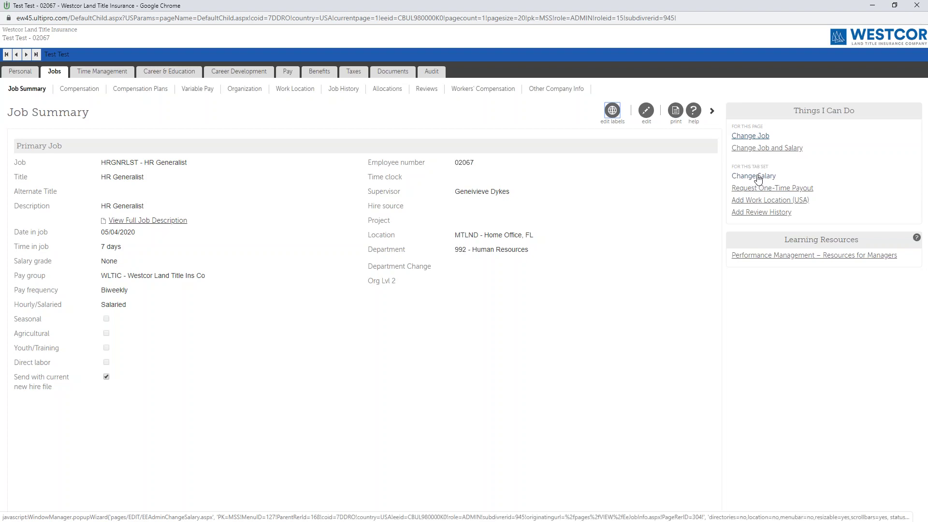
- Open the Change Salary form full-screen and bring up the effective-date calendar
click(755, 179)
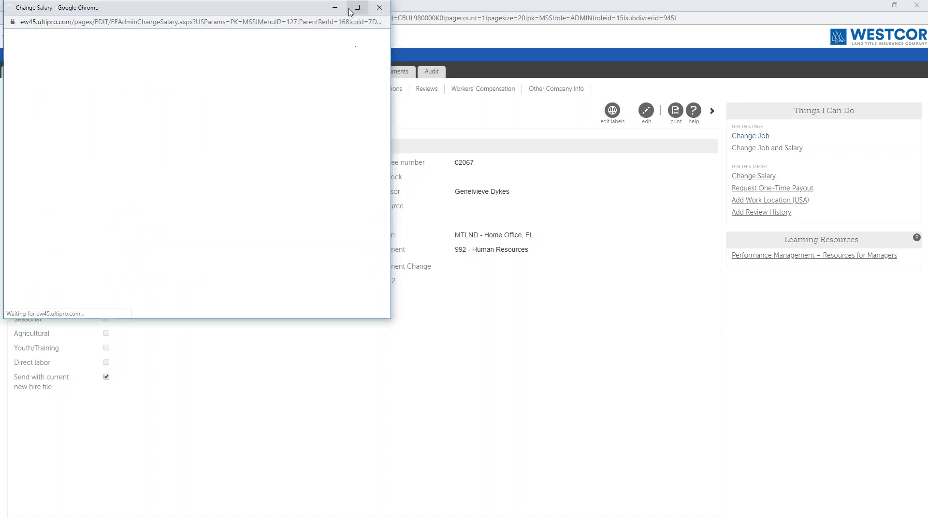
drag(317, 10, 391, 55)
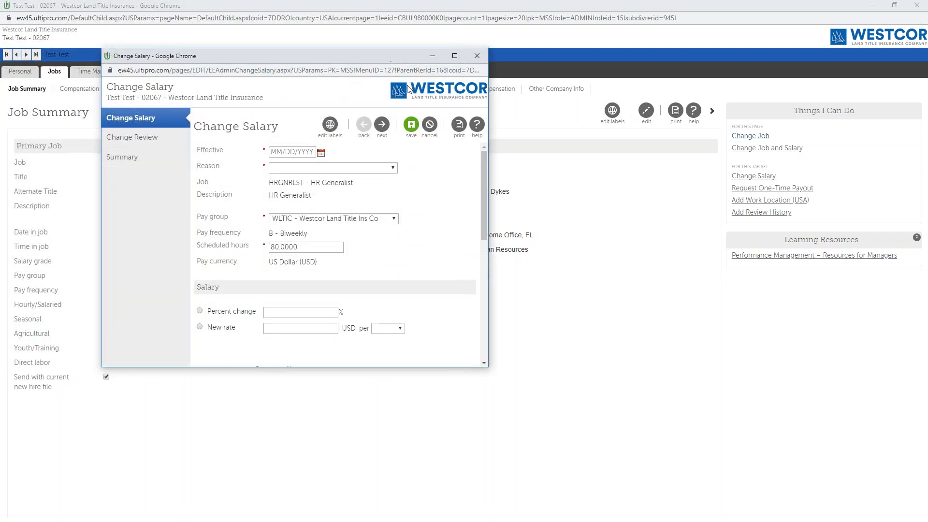
click(454, 56)
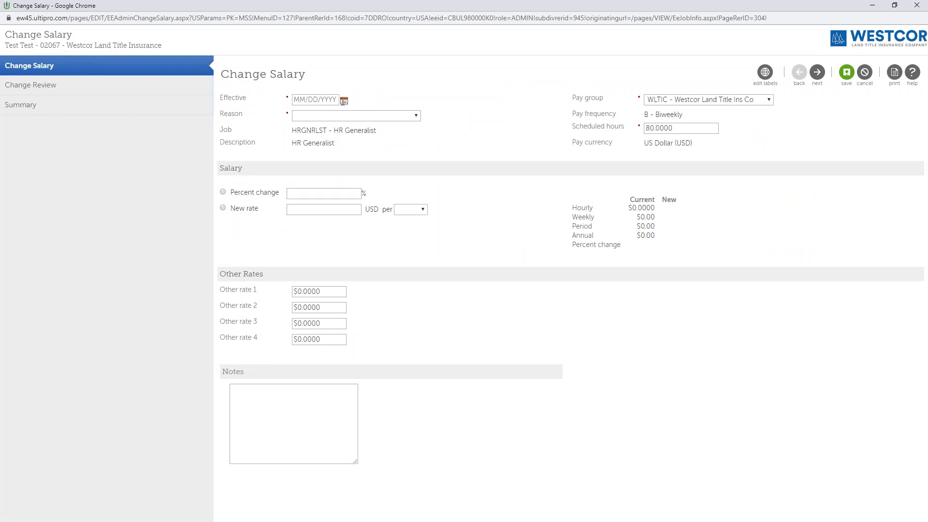
click(344, 101)
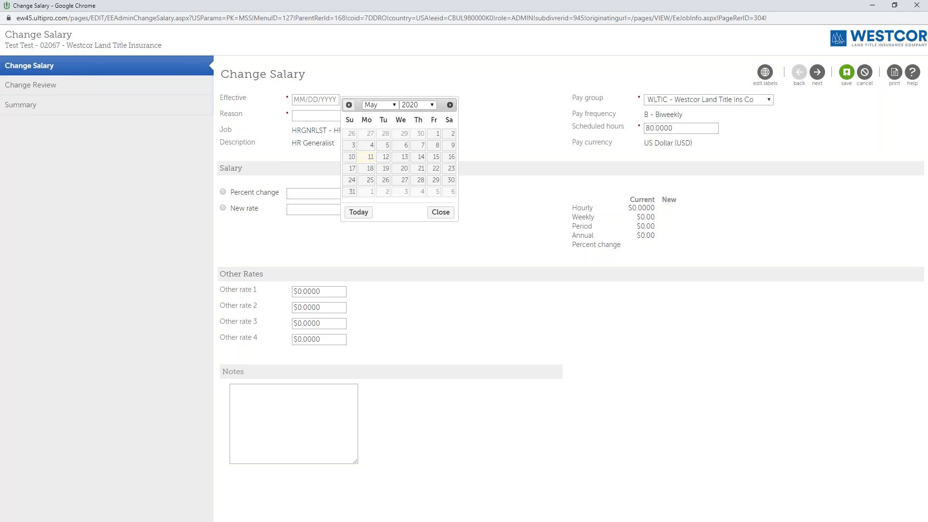
- Set the salary change effective date to 05/09/2020 and reason to 200 - Merit increase
click(453, 147)
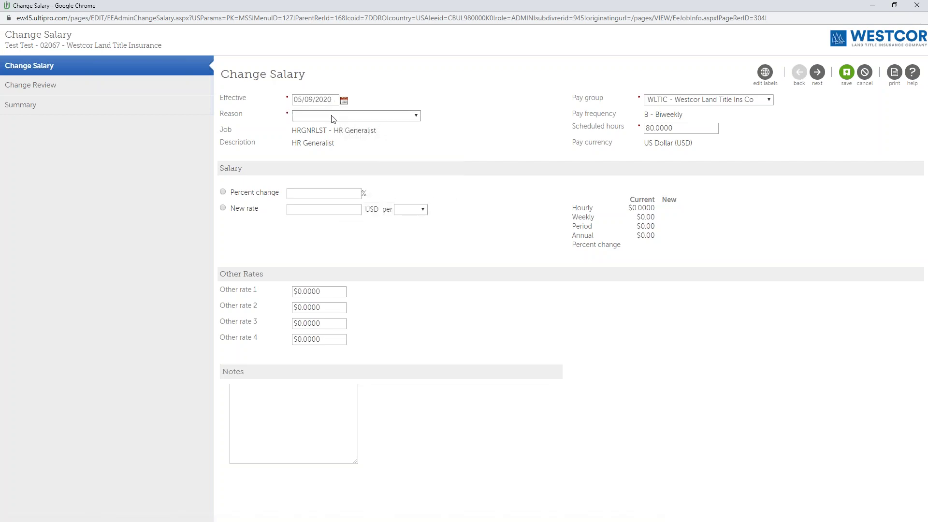
click(395, 116)
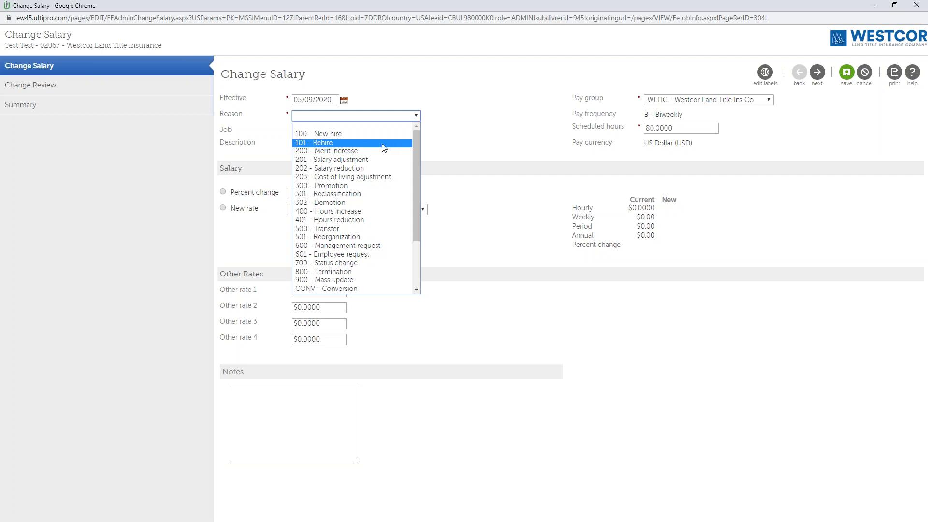
scroll(384, 145, down, 3)
scroll(376, 167, up, 3)
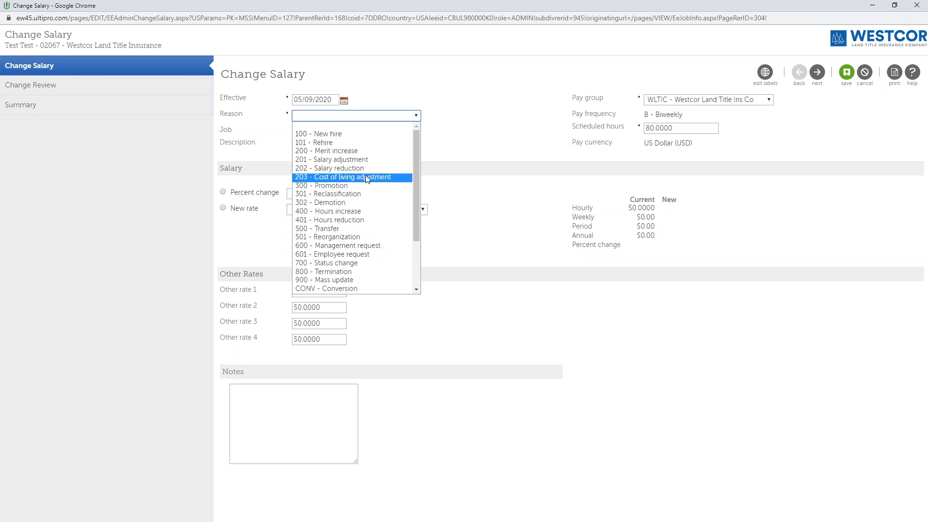
click(317, 152)
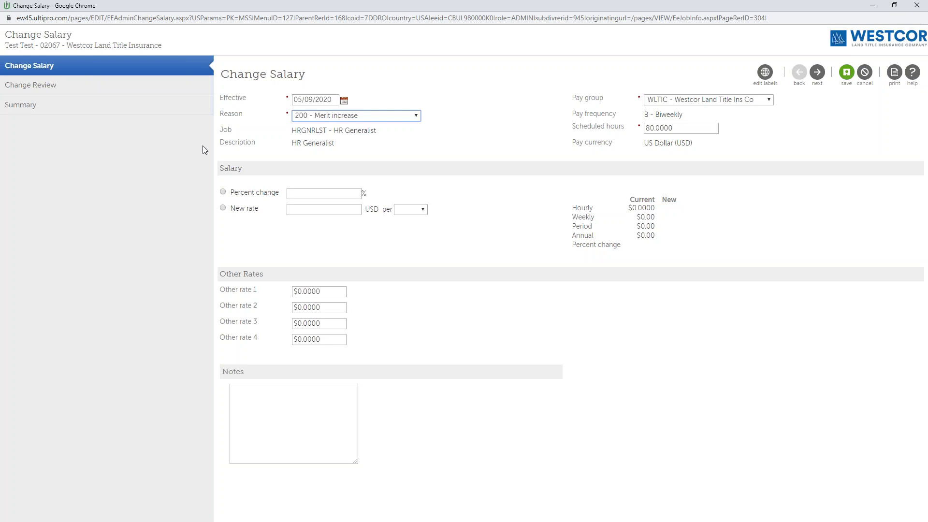
- Try a 10.00 percent change, then enter a $50,000 new rate instead, leaving the period blank
click(222, 192)
text(10.00)
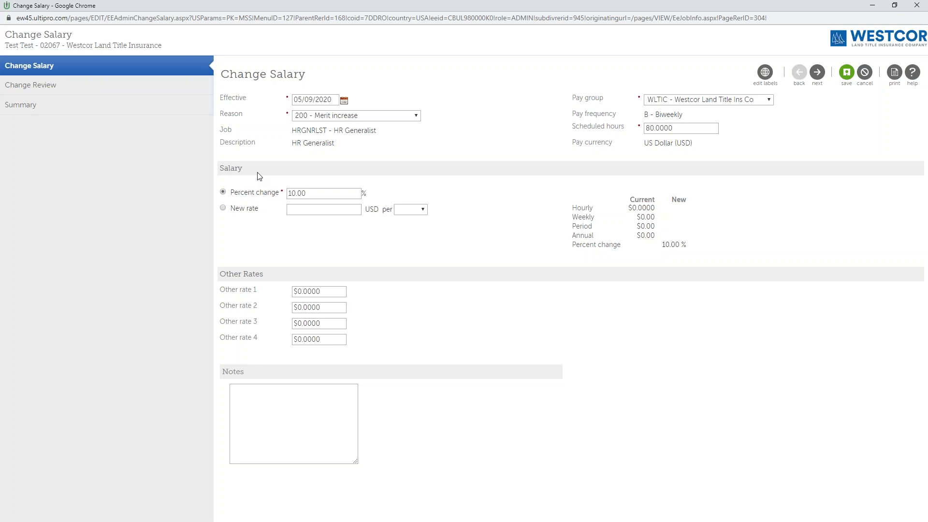
click(222, 208)
text(50,0)
text(0000)
key(Tab)
click(401, 209)
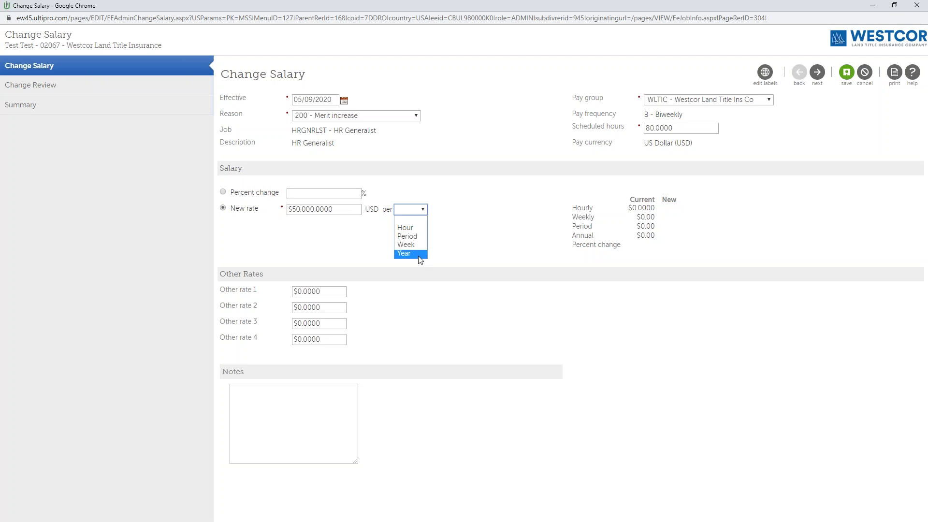
click(475, 254)
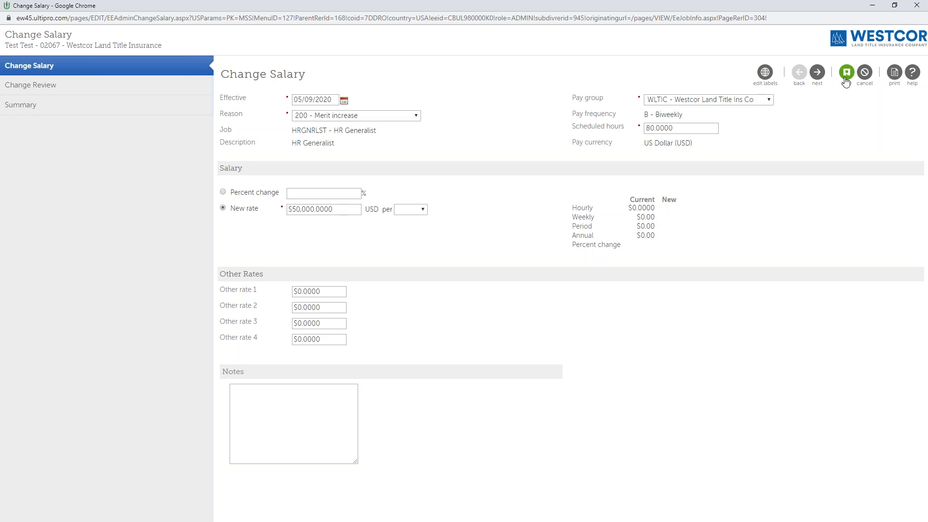
- Discard the salary change form and start a Change Job and Salary instead
click(915, 6)
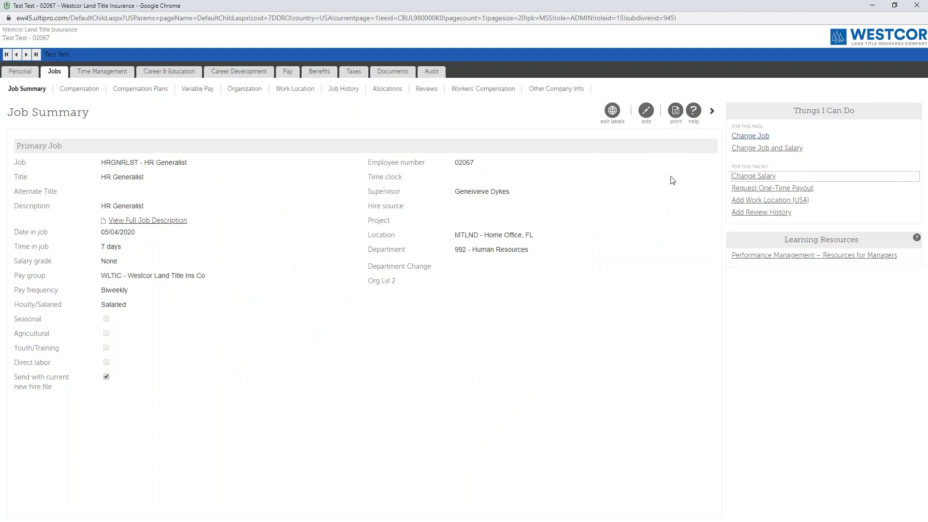
click(774, 153)
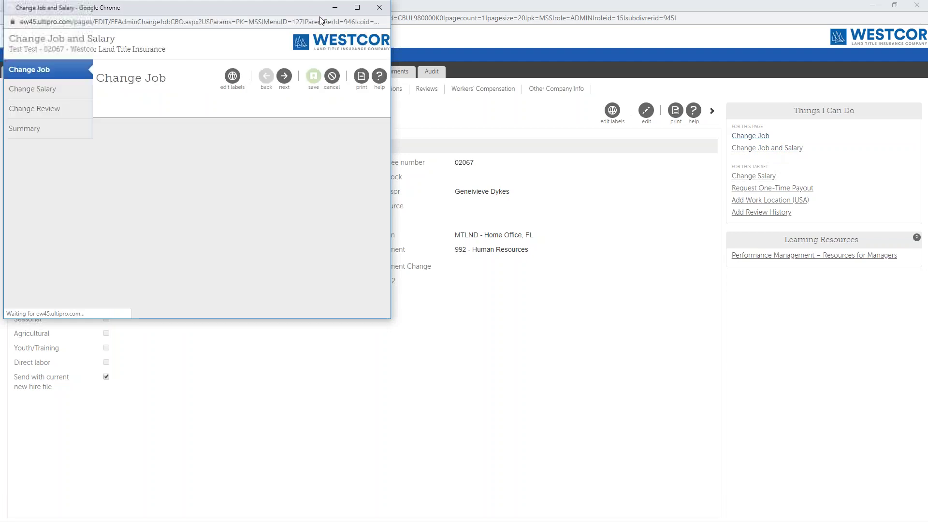
- Maximize the Change Job form and set its effective date to 05/09/2020
drag(326, 13, 437, 77)
click(471, 72)
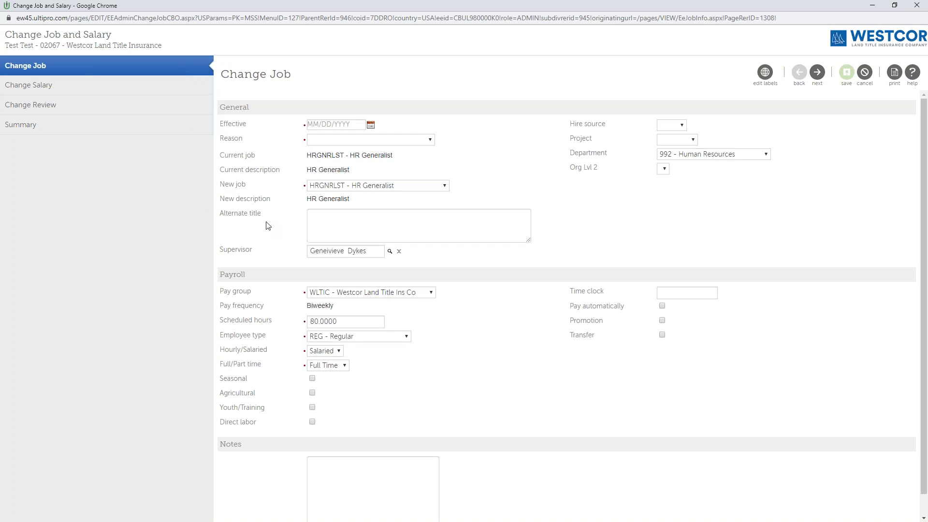
click(369, 125)
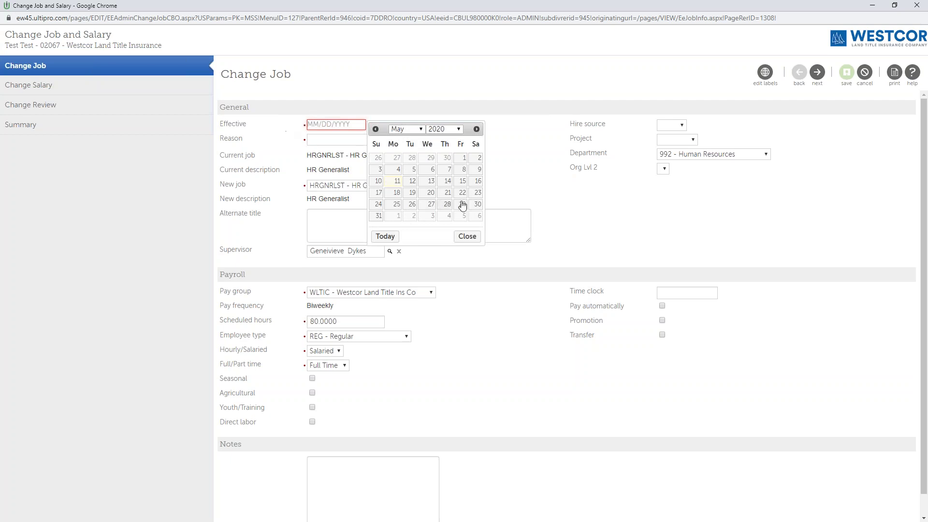
click(479, 170)
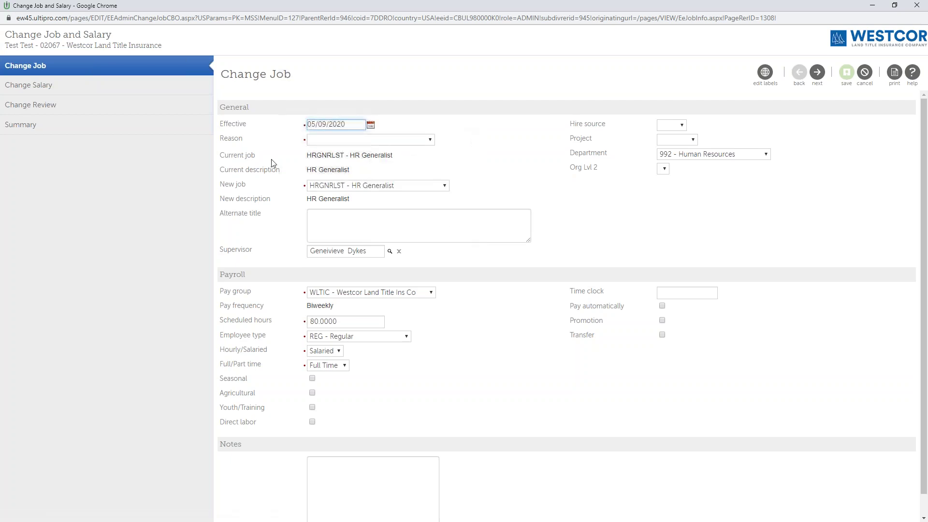
click(359, 141)
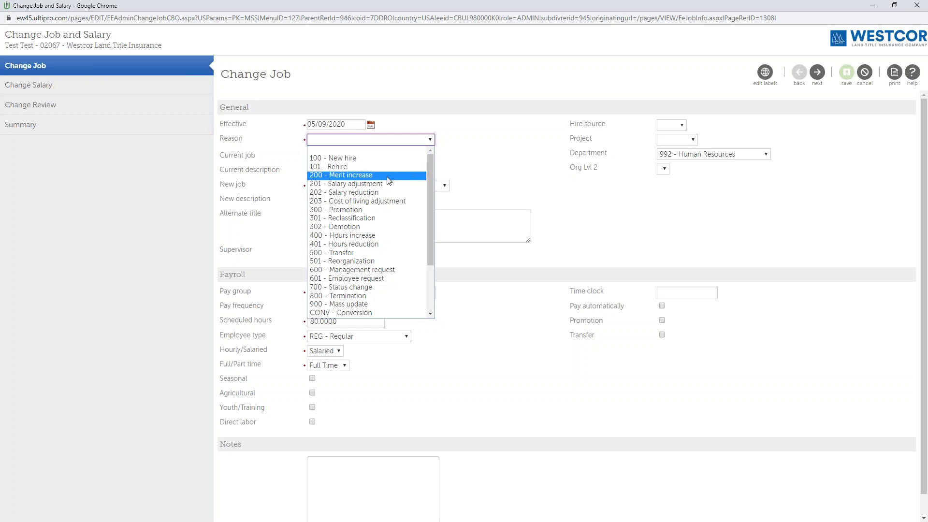
- Set the reason to 300 - Promotion and the new job to HRMGR - HR Manager
scroll(387, 181, down, 3)
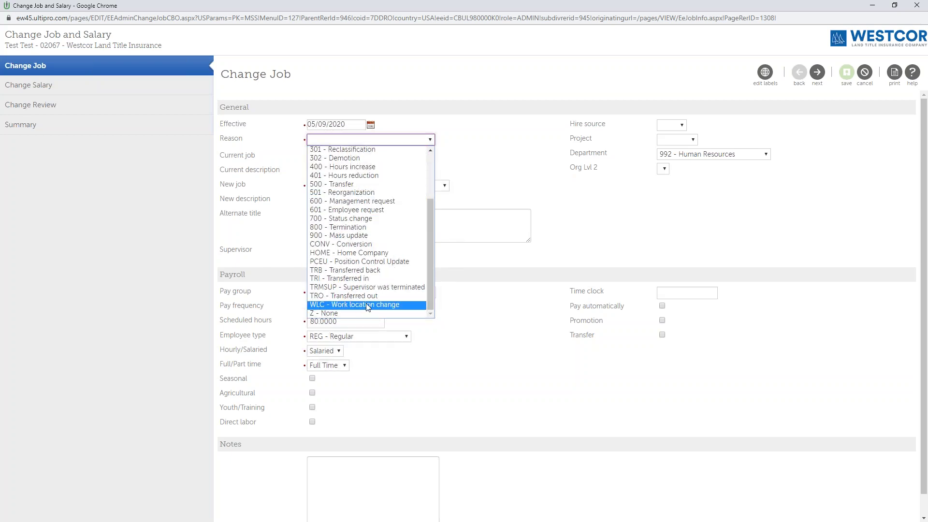
scroll(382, 289, up, 3)
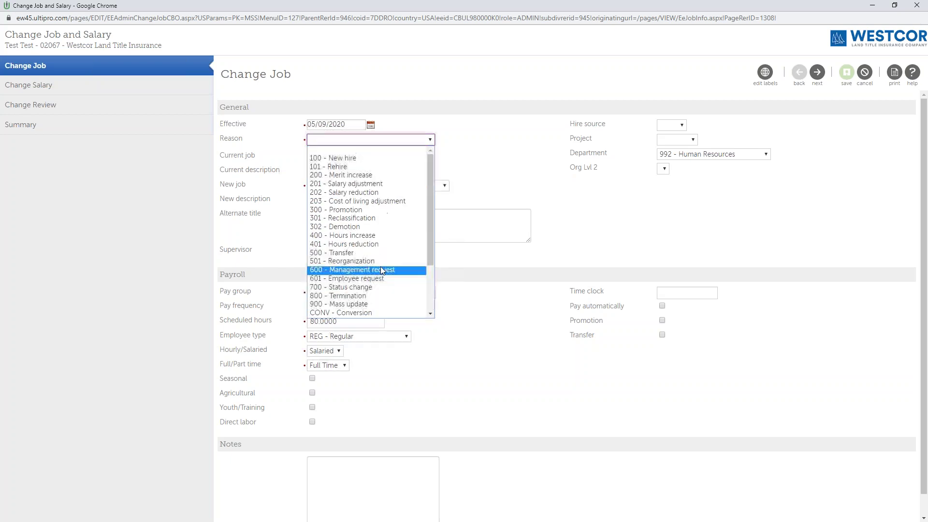
click(344, 210)
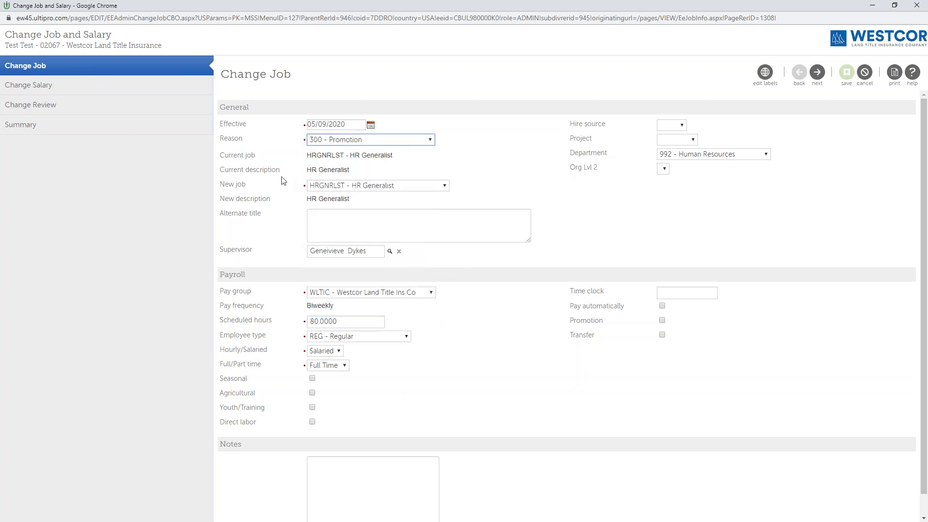
click(394, 187)
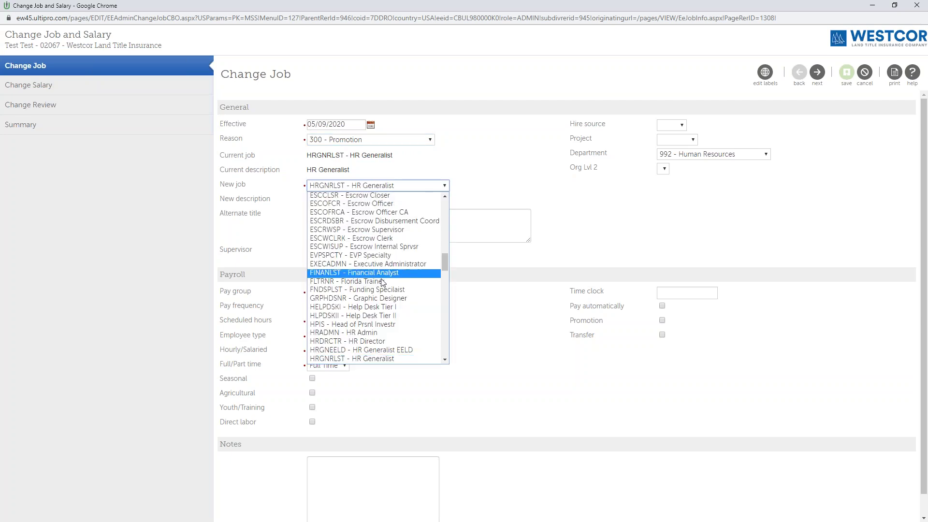
scroll(367, 290, down, 3)
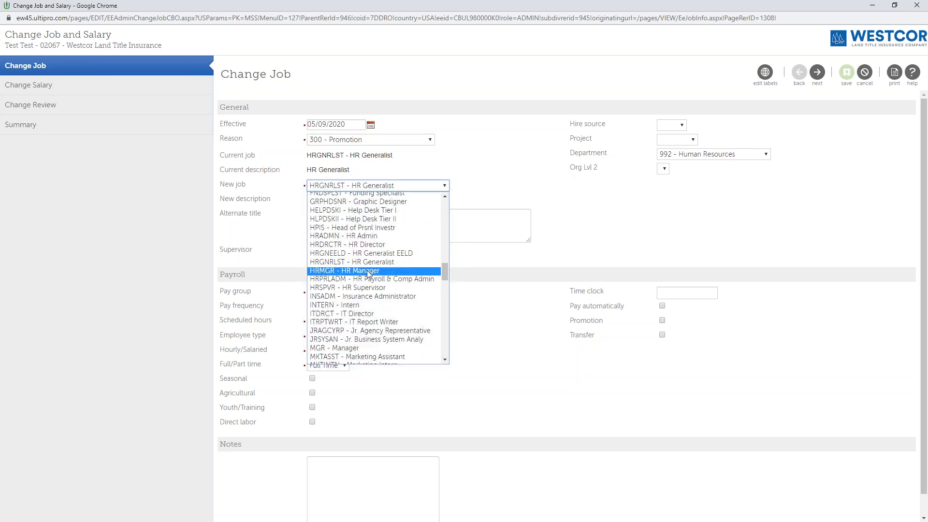
click(368, 274)
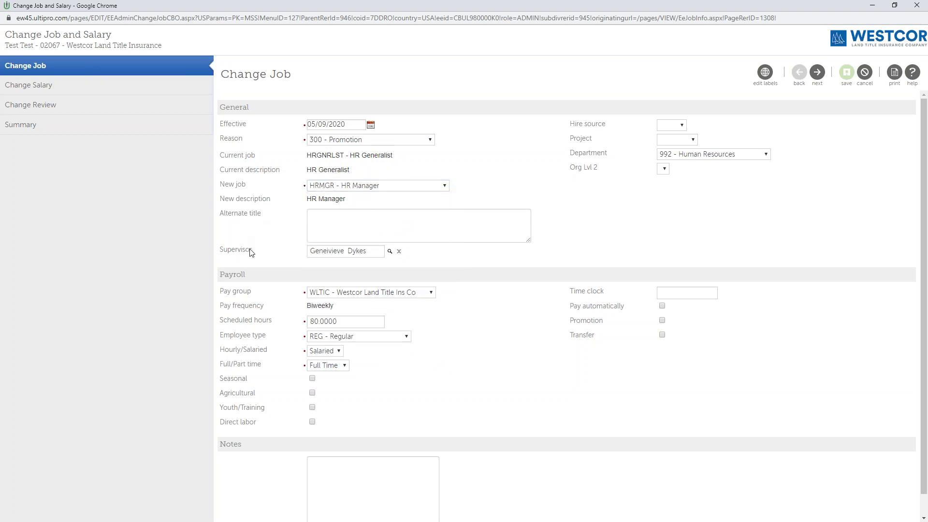
- Assign a new supervisor by searching the Supervisor Finder by last name and picking the match
click(389, 252)
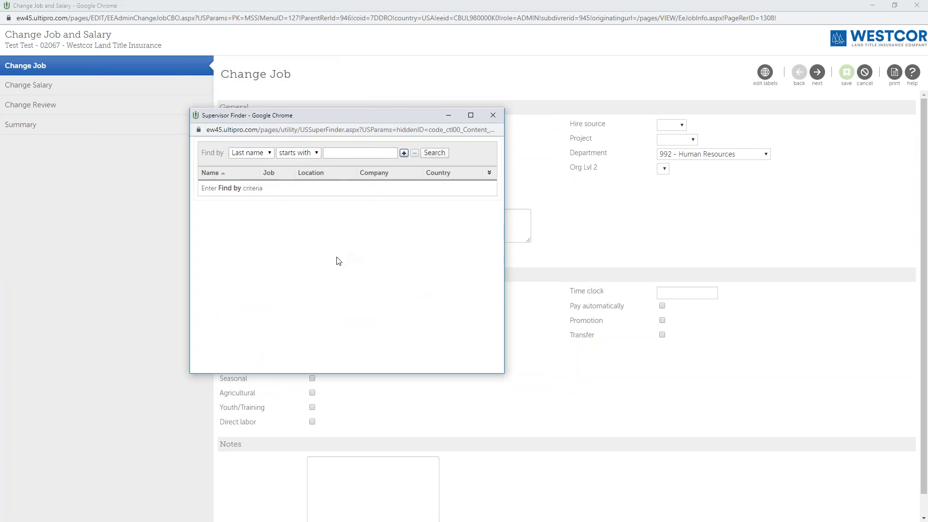
text(zollweg)
click(433, 152)
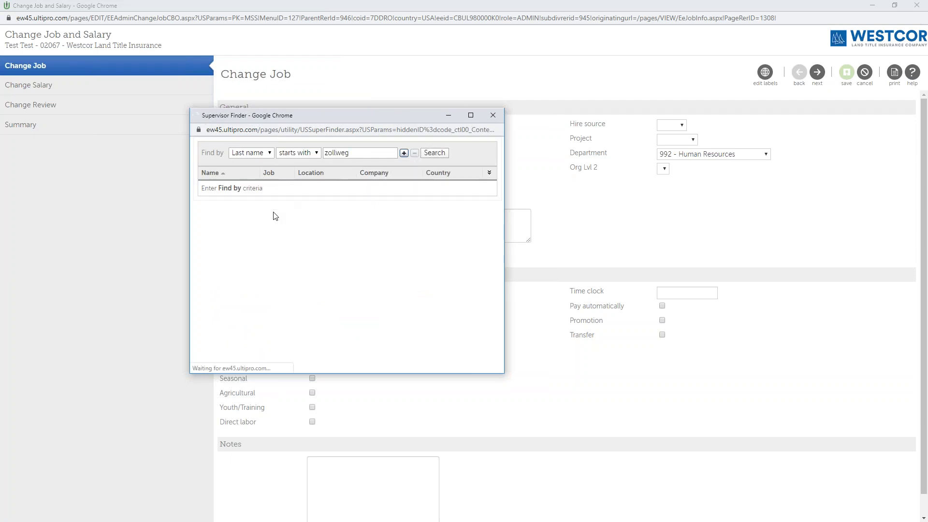
click(250, 213)
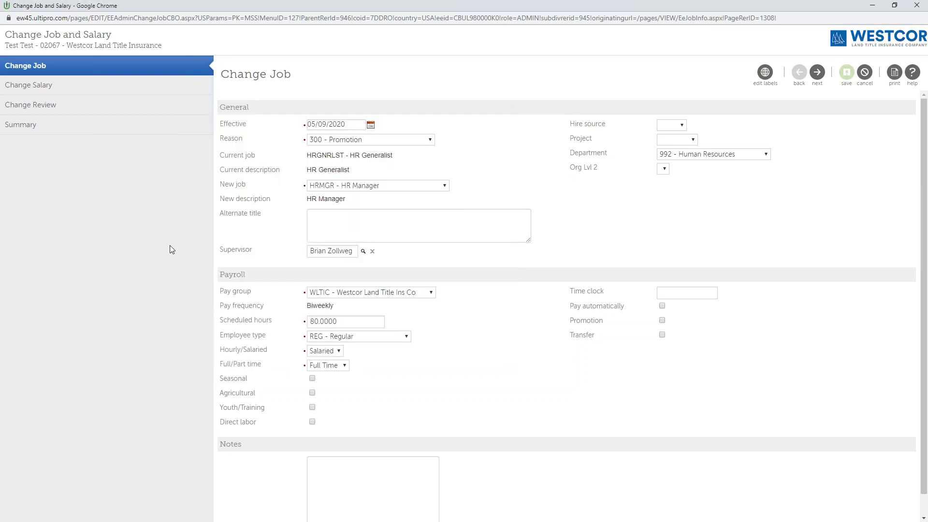
scroll(255, 266, down, 1)
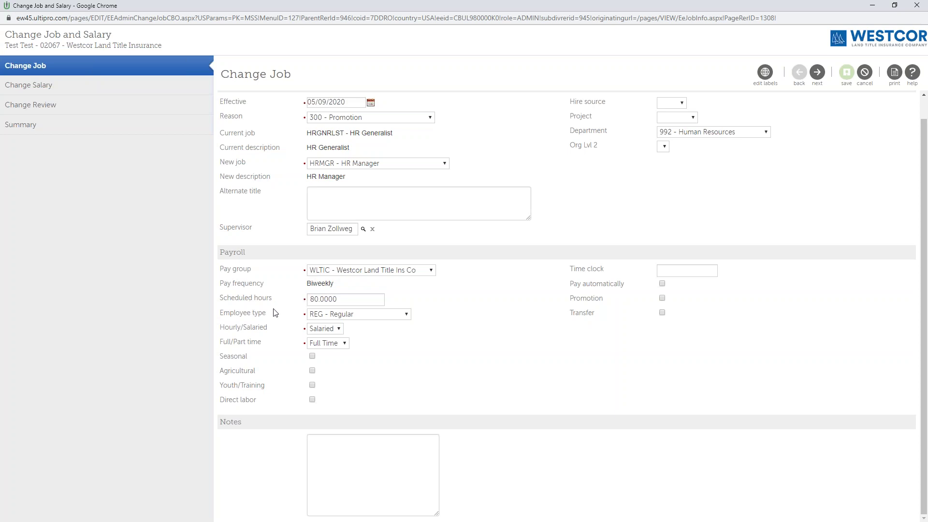
click(328, 333)
click(309, 333)
click(329, 347)
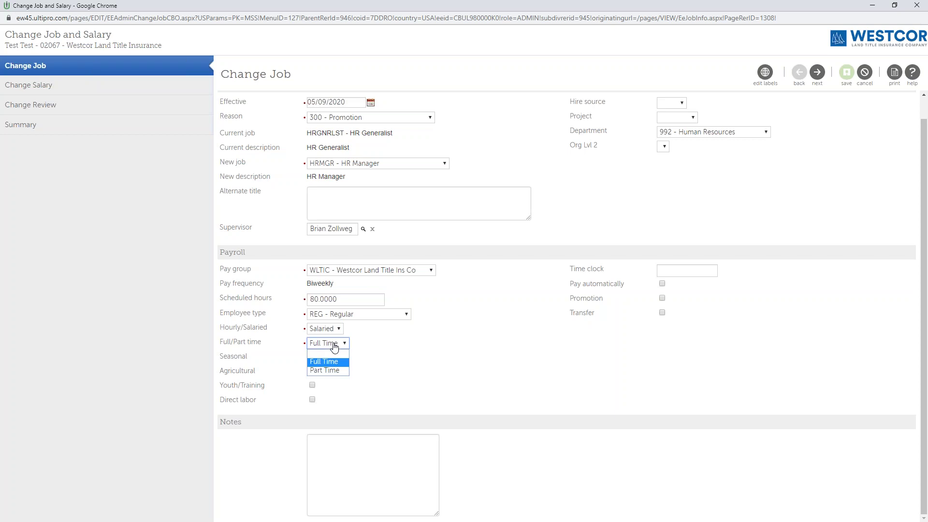
click(329, 347)
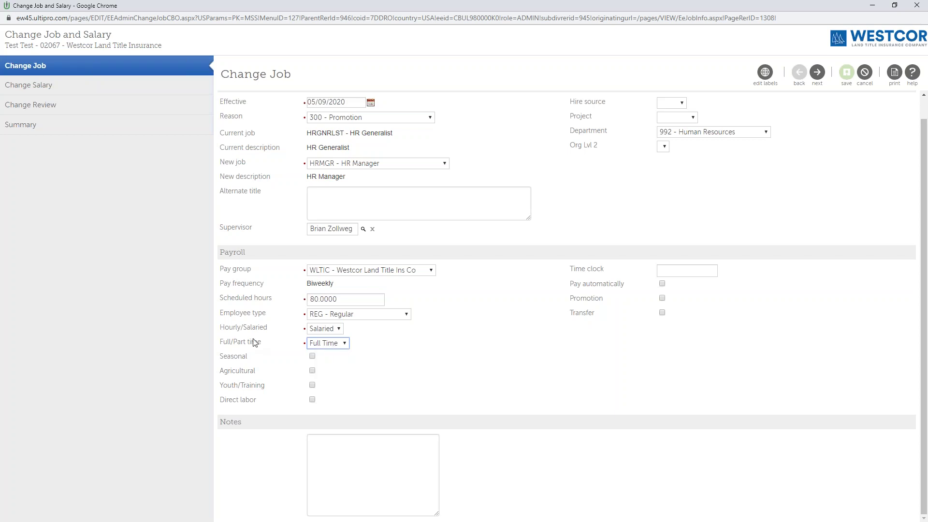
scroll(694, 181, up, 1)
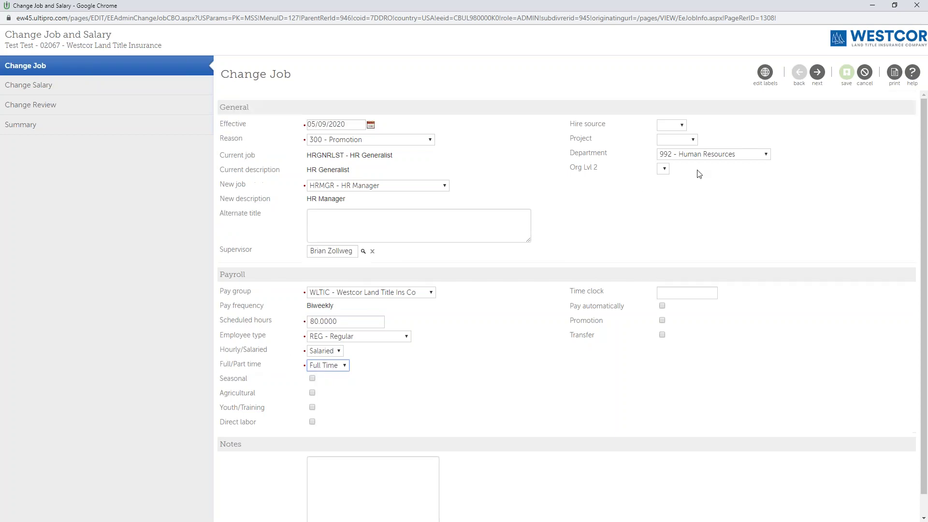
click(816, 77)
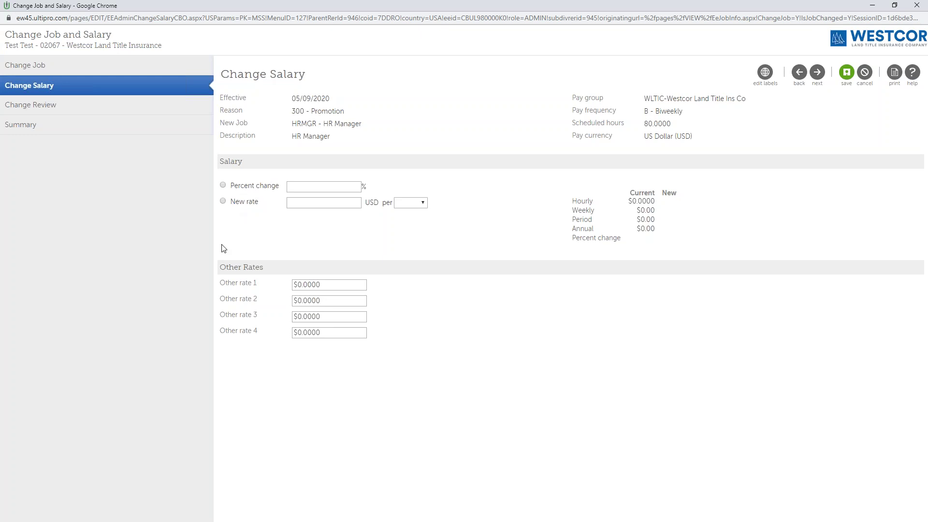
- Choose the Percent change method for the salary and enter 15.00
click(223, 186)
text(15.00)
- Switch the salary change to New rate and review the Hour, Period, Week and Year options without choosing one
click(223, 201)
click(422, 204)
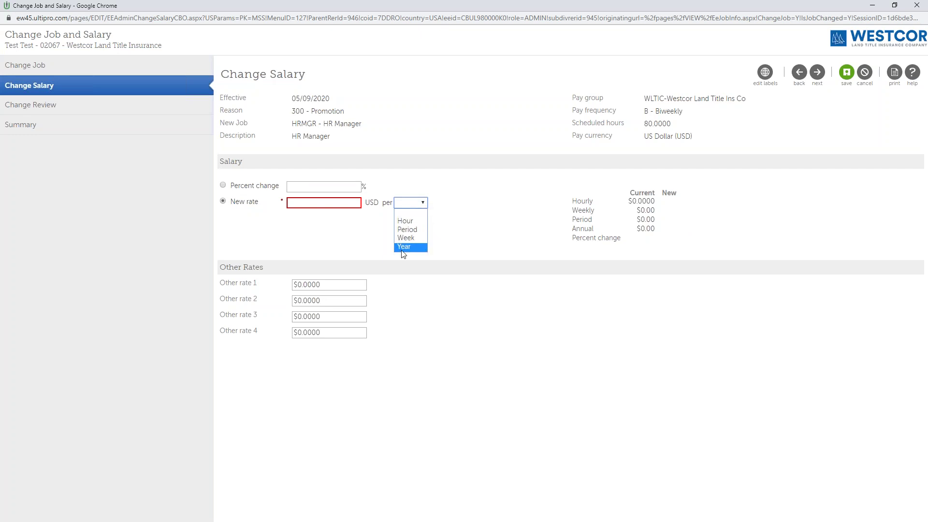
click(497, 250)
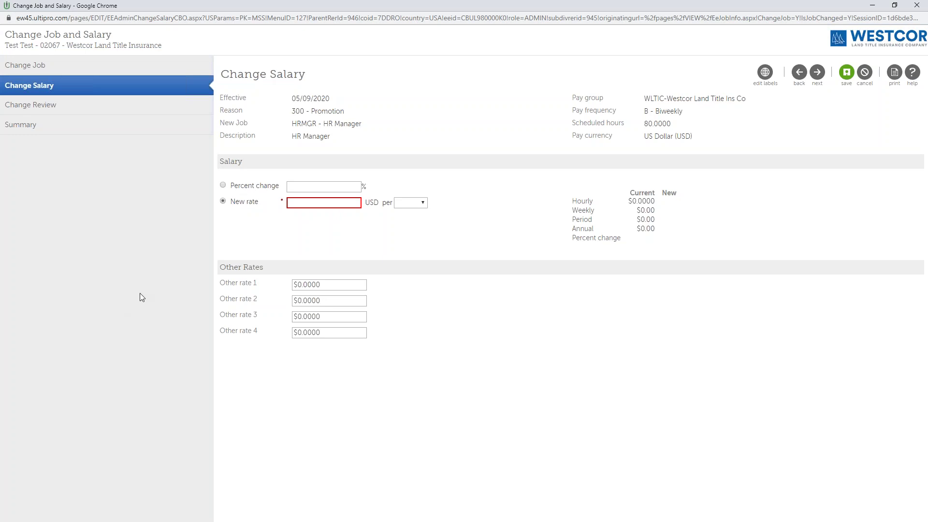
- Cancel the wizard after checking the 05/09/2020 effective date, confirming the unsaved changes are discarded
drag(292, 99, 333, 103)
click(423, 133)
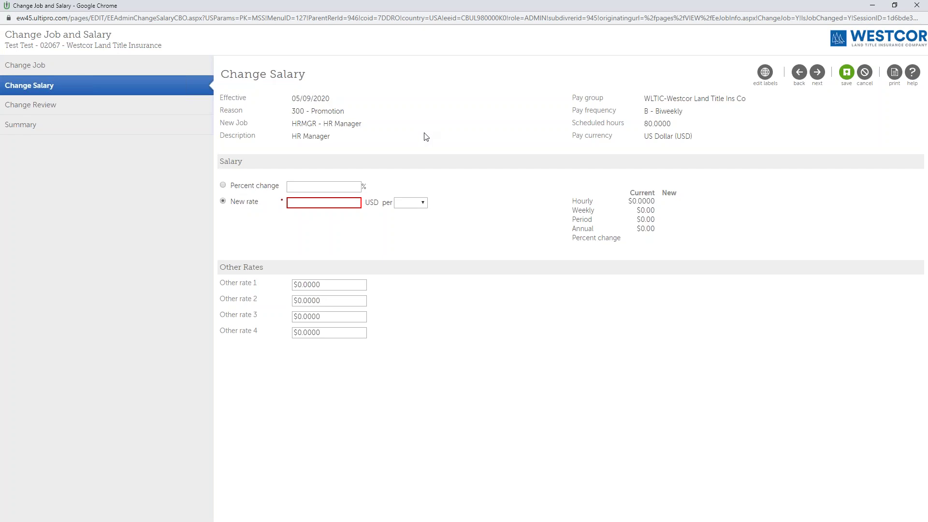
click(864, 75)
click(511, 73)
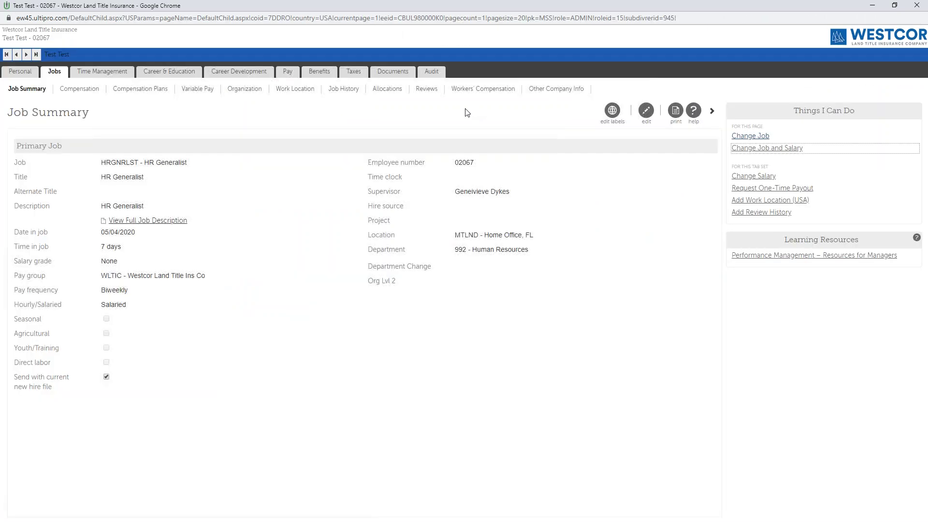